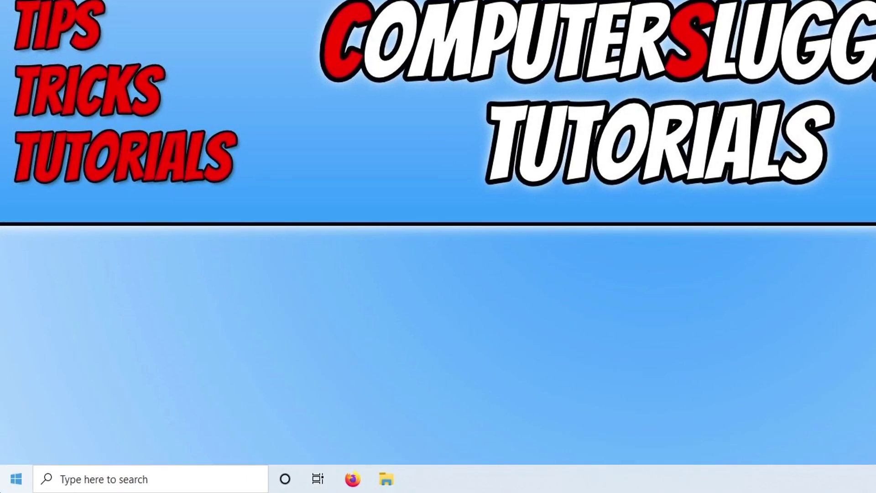
Check for Windows updates in the Update & Security settings and close Settings.
right_click(4, 488)
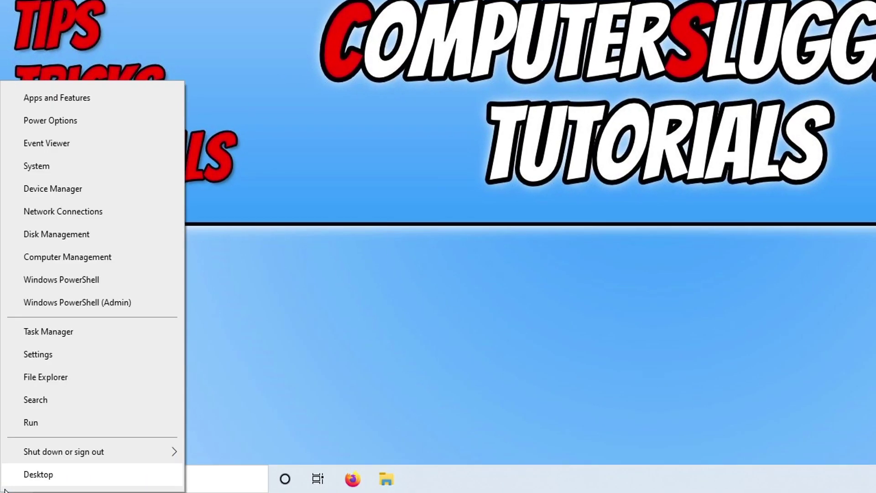
click(82, 359)
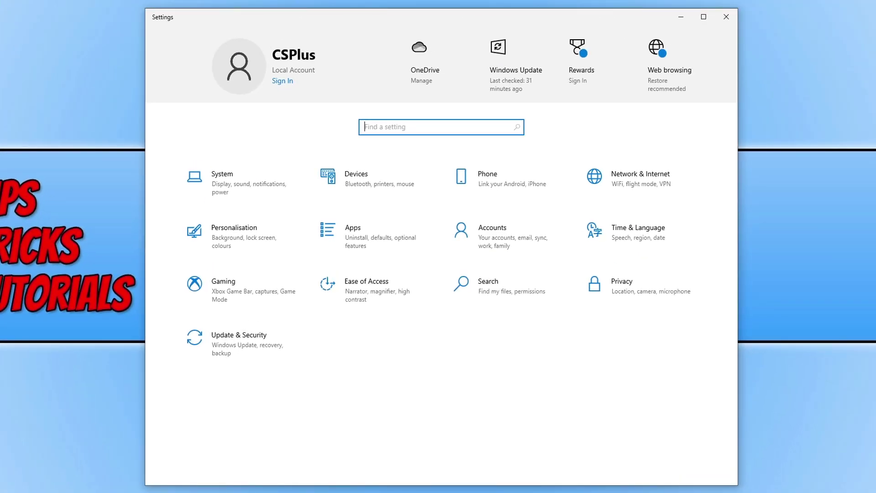
click(214, 350)
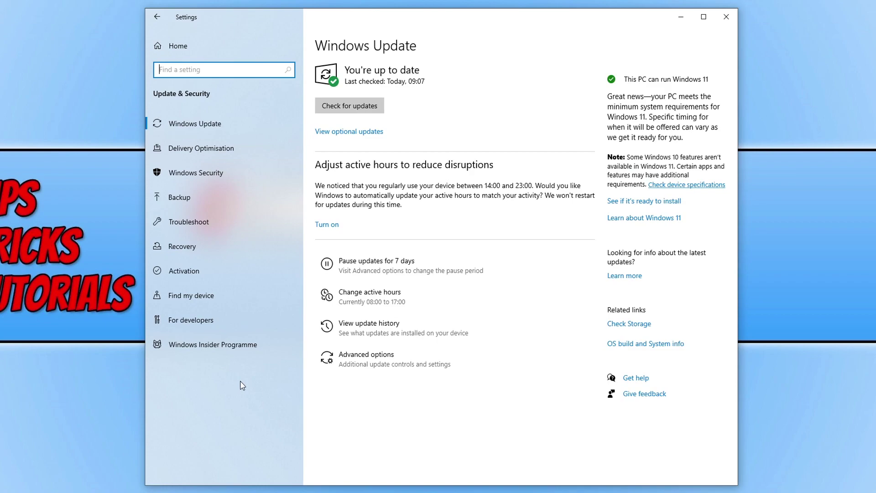
click(365, 101)
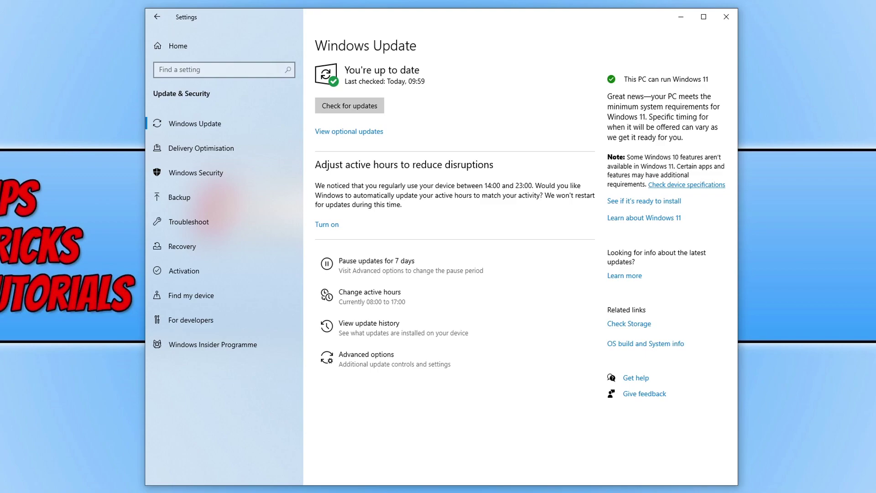
click(726, 17)
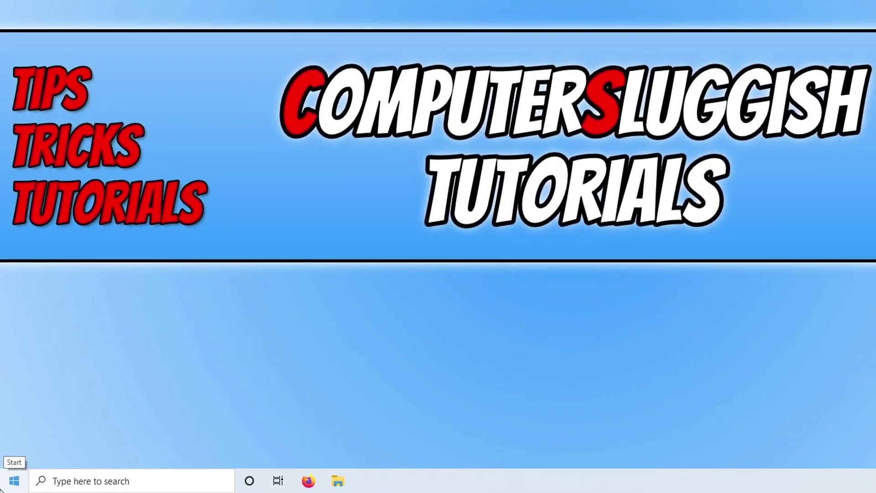
Search automatically for an updated driver for the Realtek PCIe GbE Family Controller network adapter in Device Manager.
right_click(2, 489)
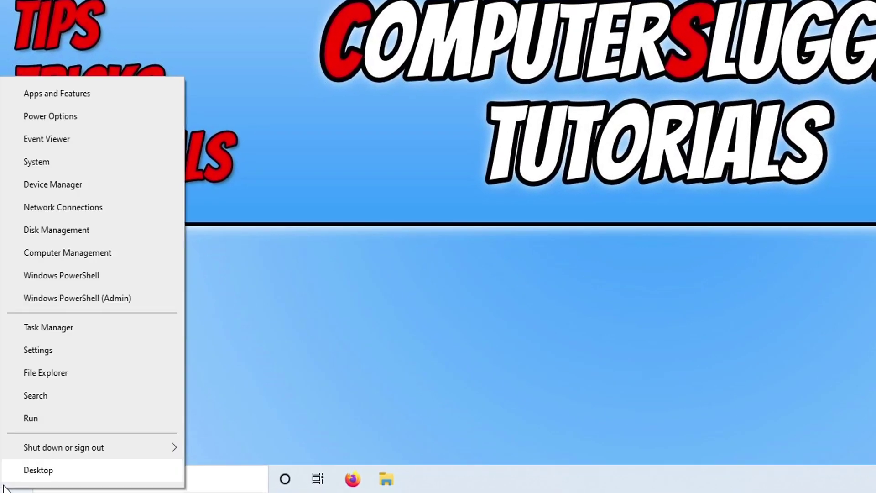
click(88, 185)
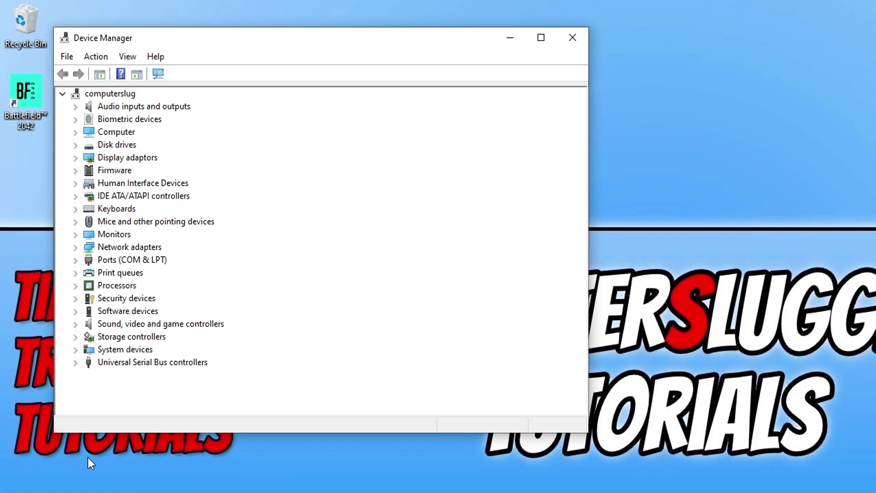
click(75, 247)
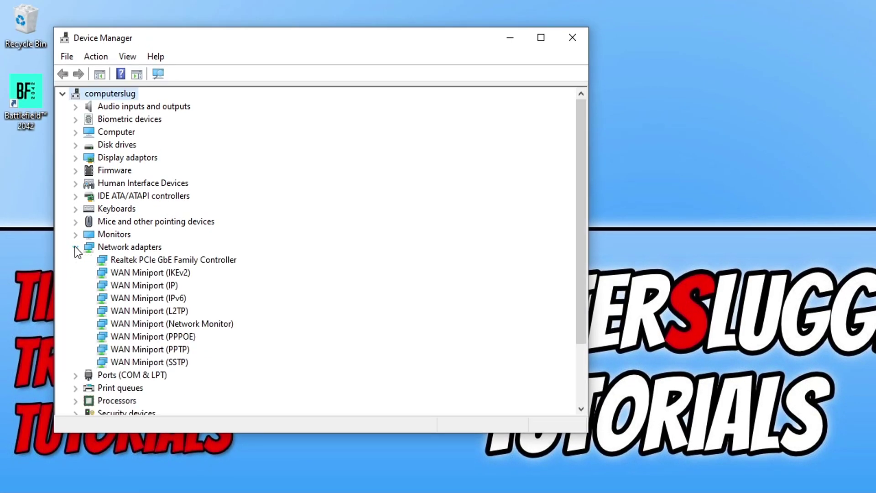
right_click(210, 261)
click(294, 270)
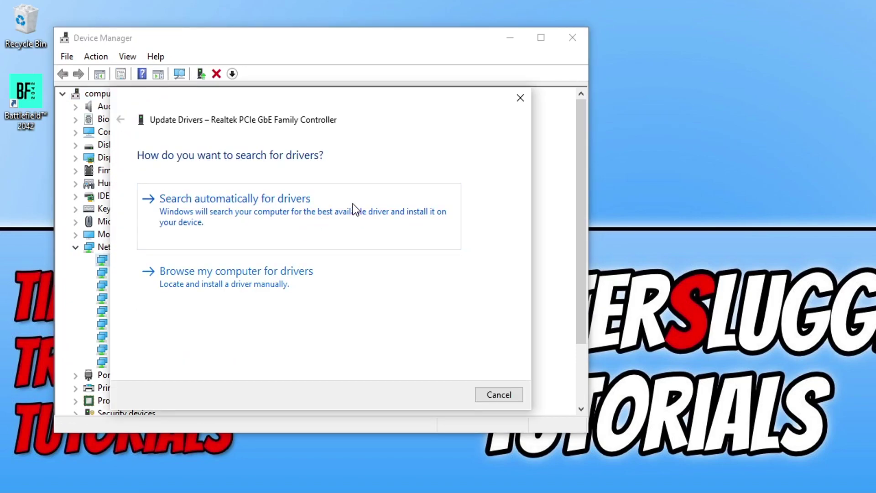
click(345, 201)
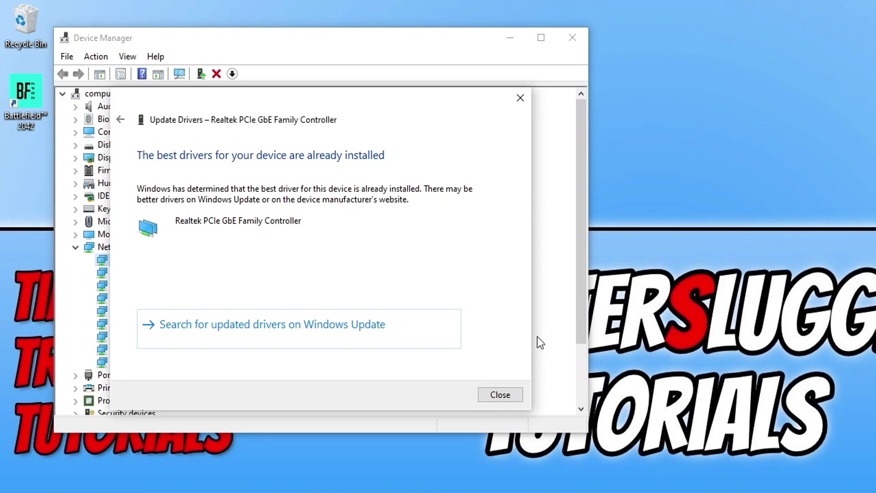
click(497, 394)
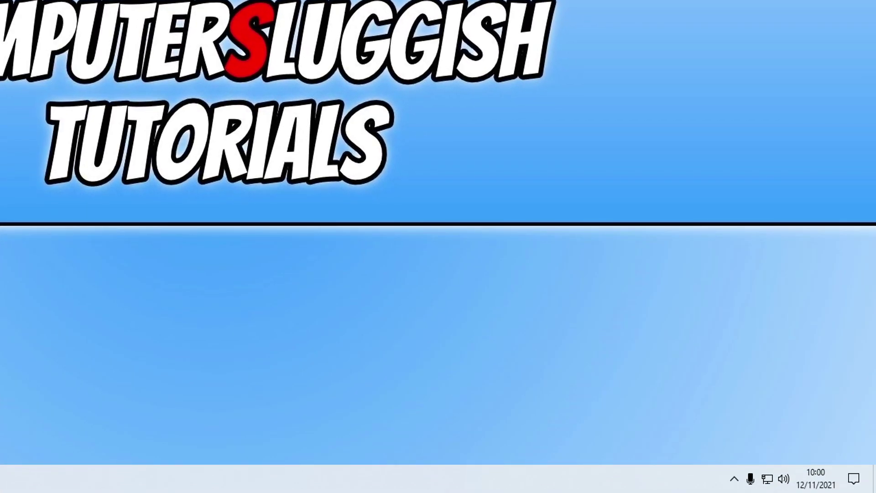
Run the Windows network troubleshooter for the current connection and close it when it finishes.
right_click(768, 480)
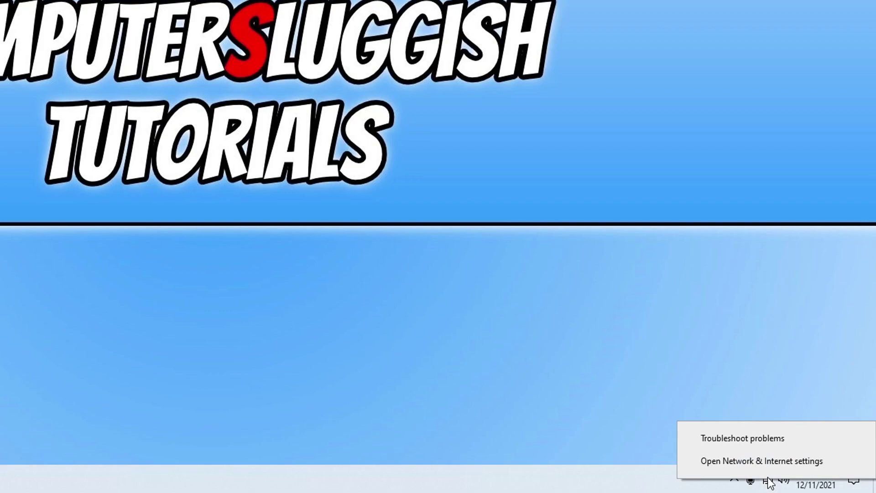
click(784, 439)
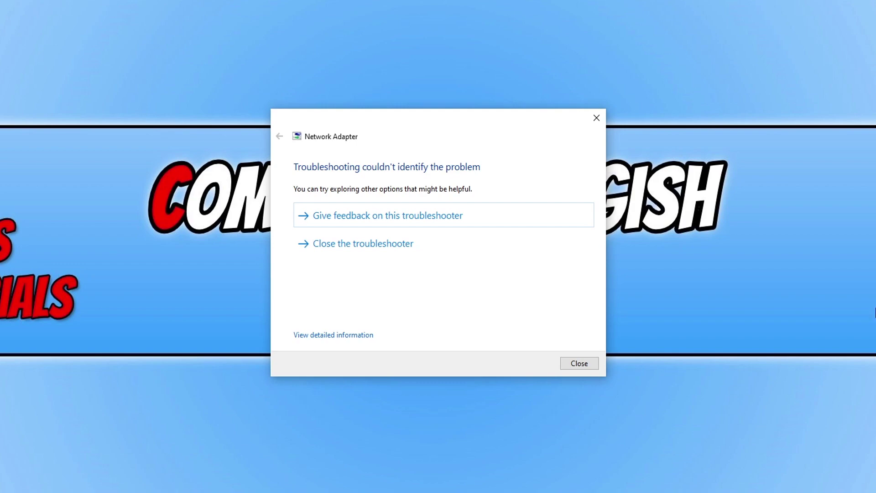
click(576, 364)
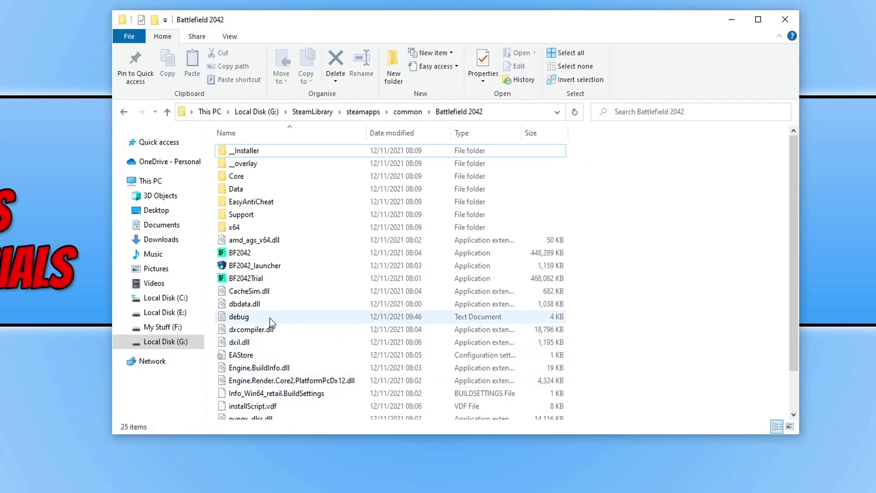
Set the BF2042 application to run as an administrator in its compatibility properties, apply it, and close the game folder.
right_click(250, 252)
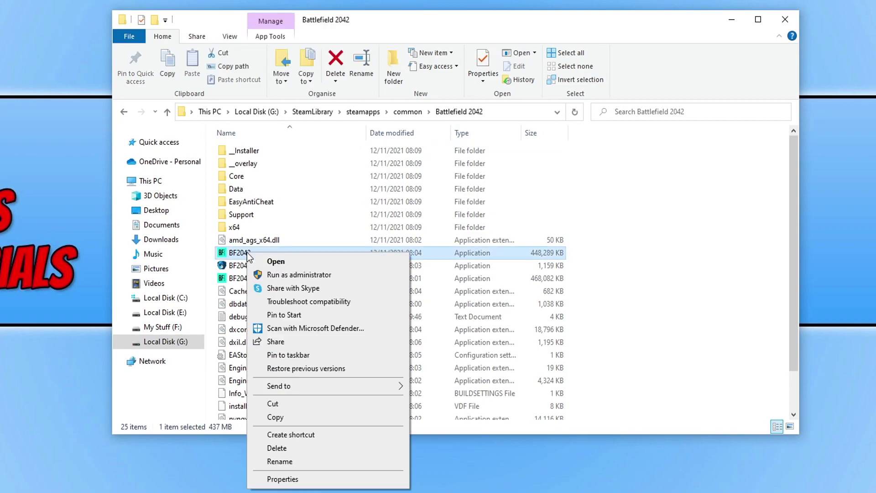
click(330, 479)
drag(374, 211, 373, 84)
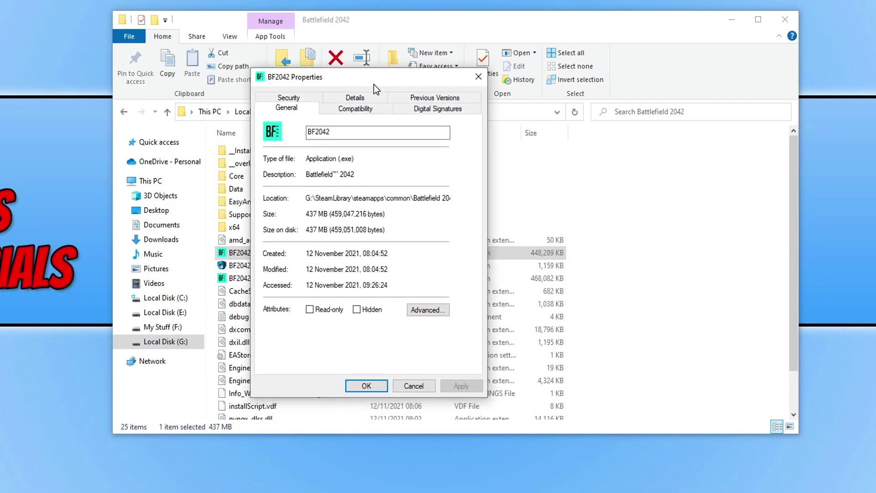
click(368, 109)
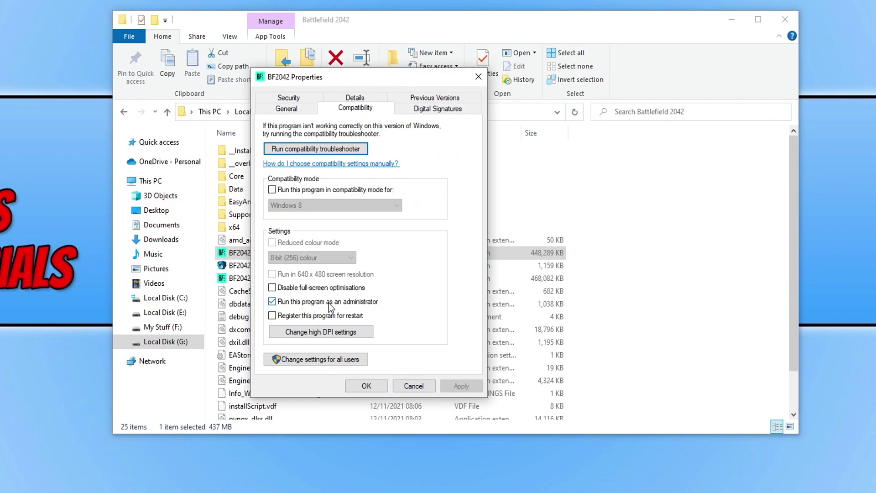
click(363, 306)
click(363, 307)
click(461, 386)
click(366, 386)
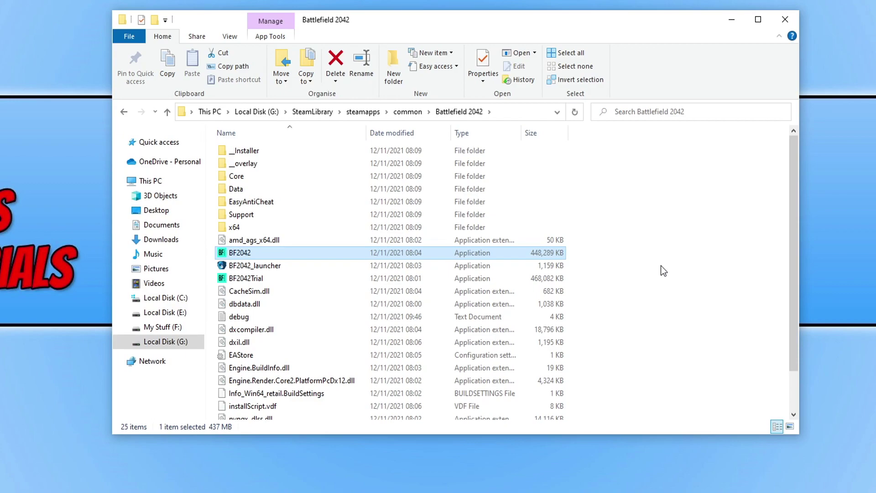
click(785, 19)
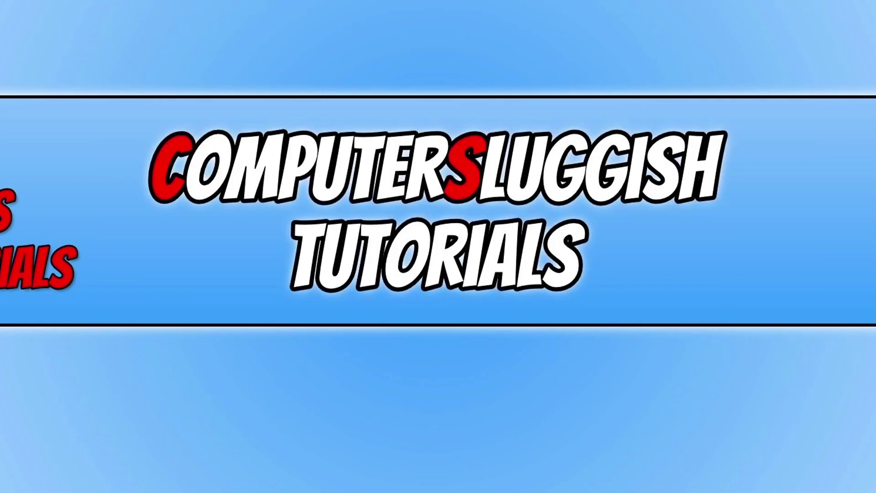
Open the apps allowed through Windows Defender Firewall and check the private network access of the Battlefield 2042 entries.
key(super)
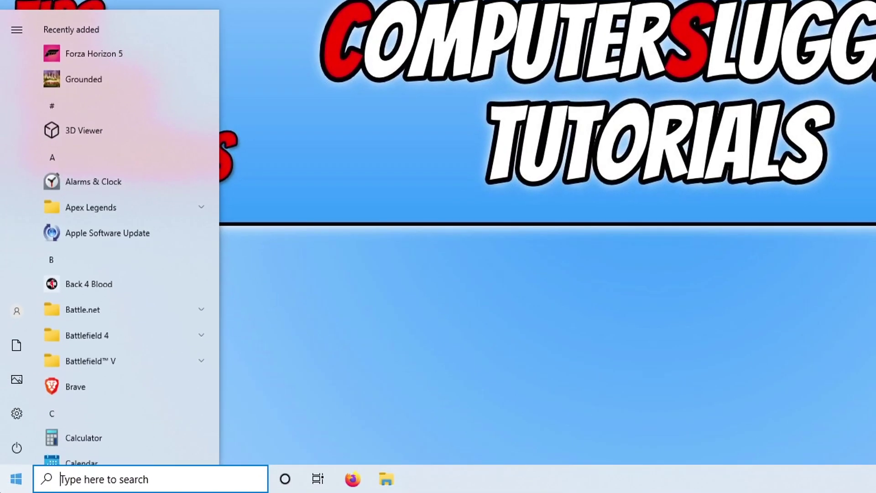
text(firewall)
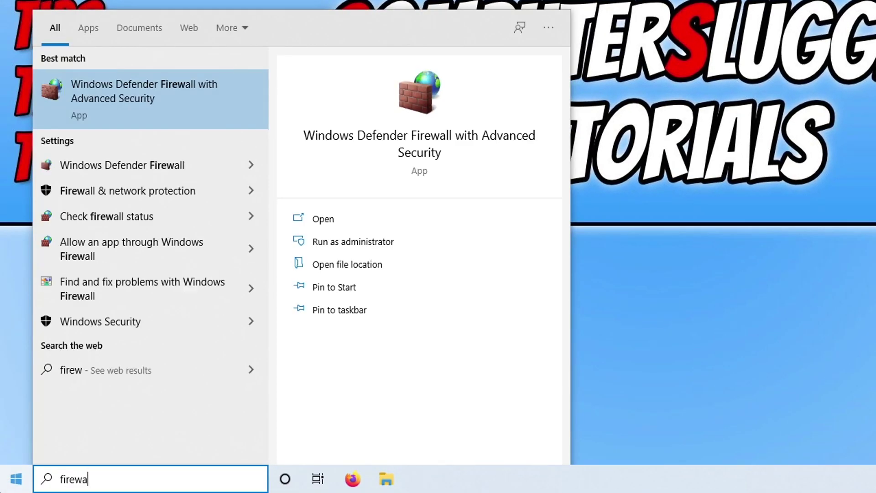
click(198, 162)
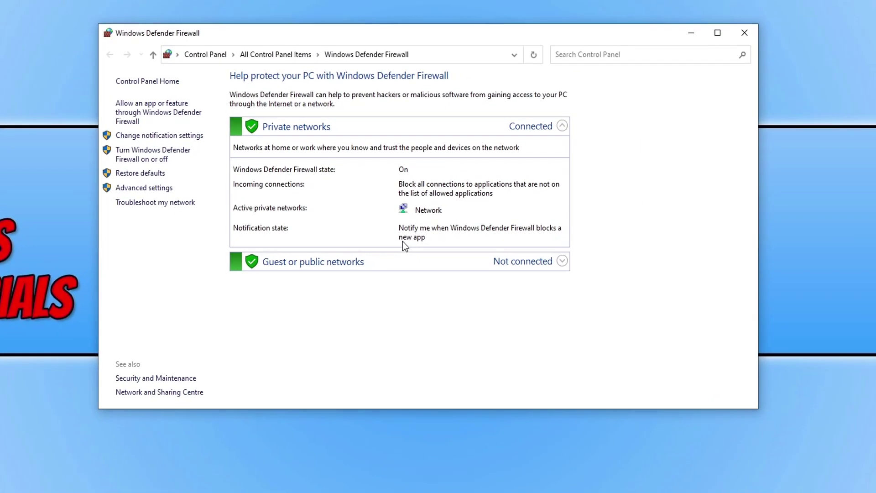
click(177, 112)
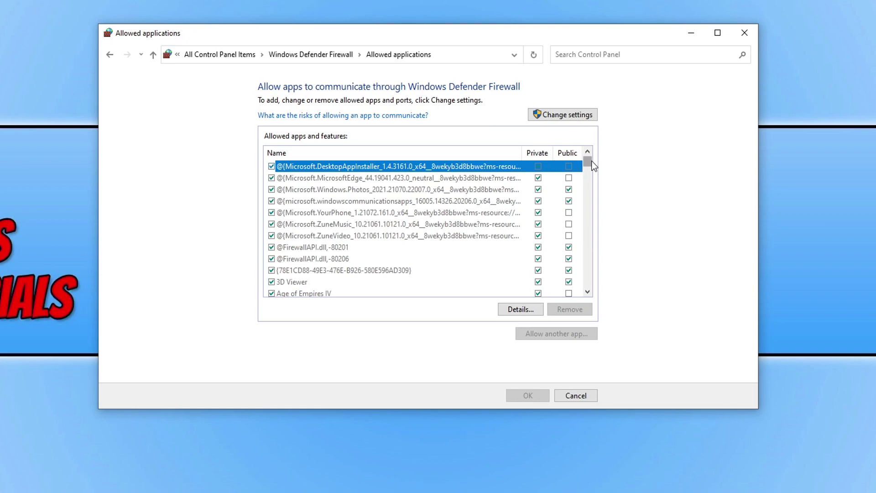
key(b)
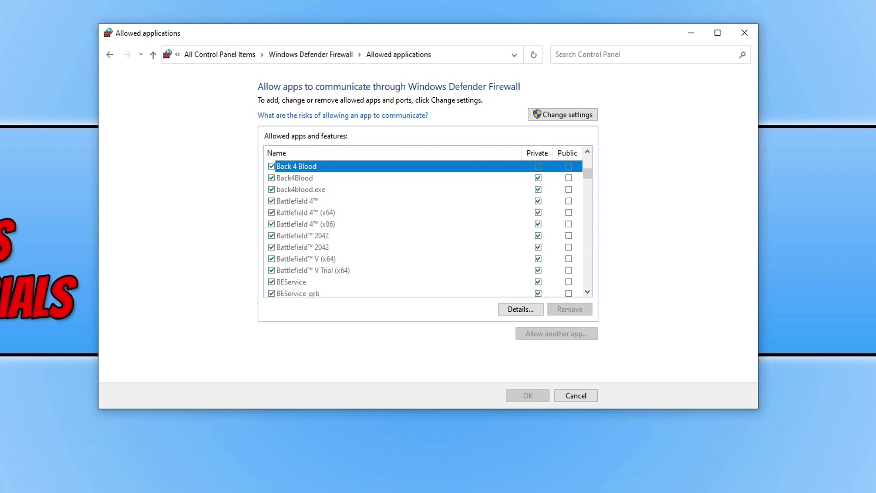
click(341, 236)
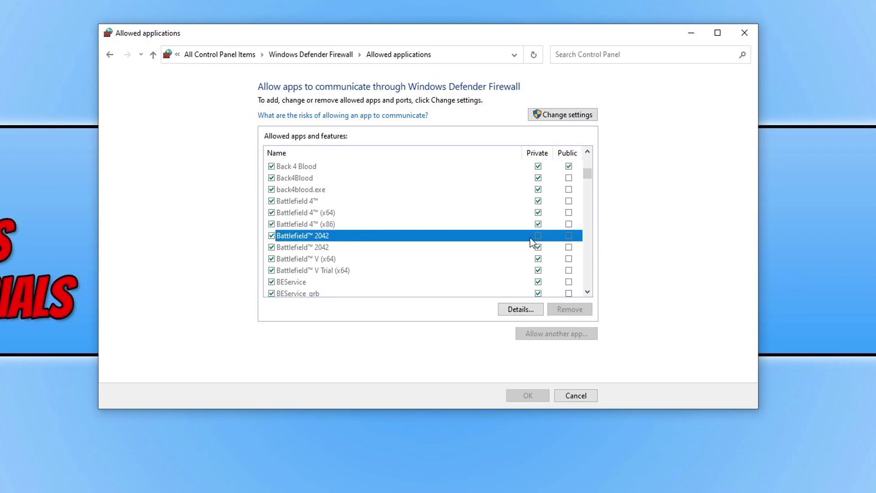
click(413, 225)
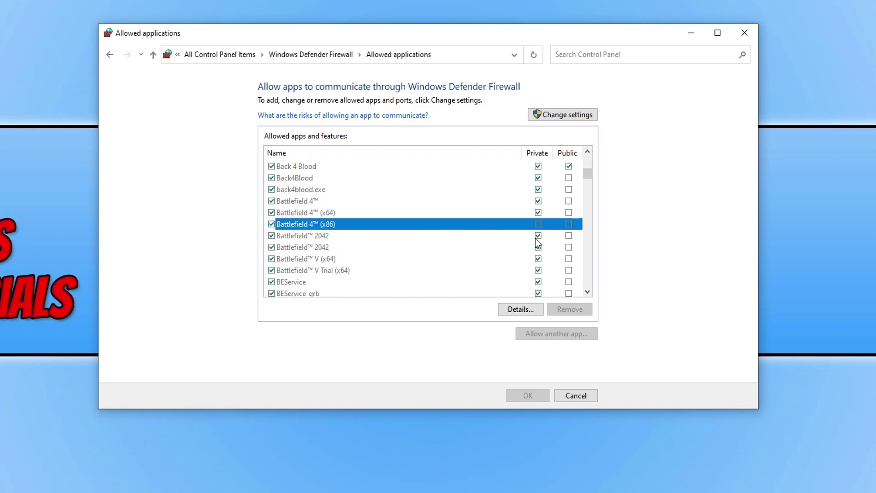
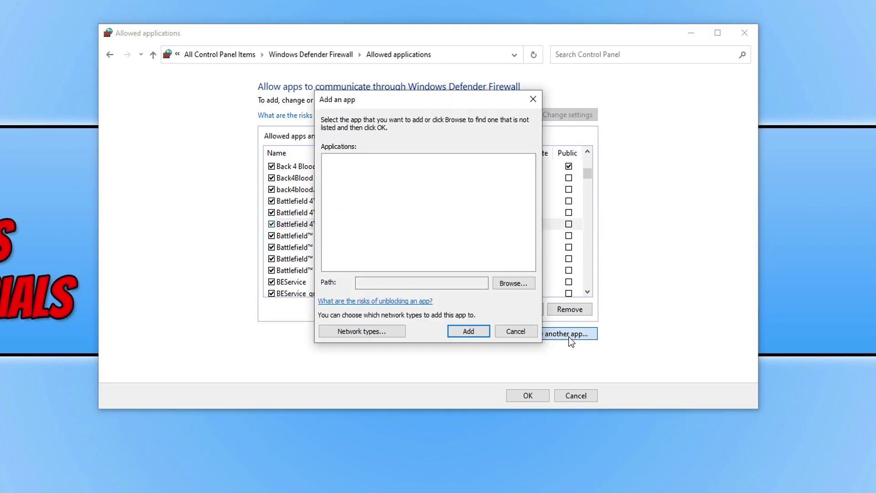
Choose BF2042 from the Battlefield 2042 folder as another app to allow through the firewall, but cancel adding it.
click(527, 284)
drag(468, 122, 319, 68)
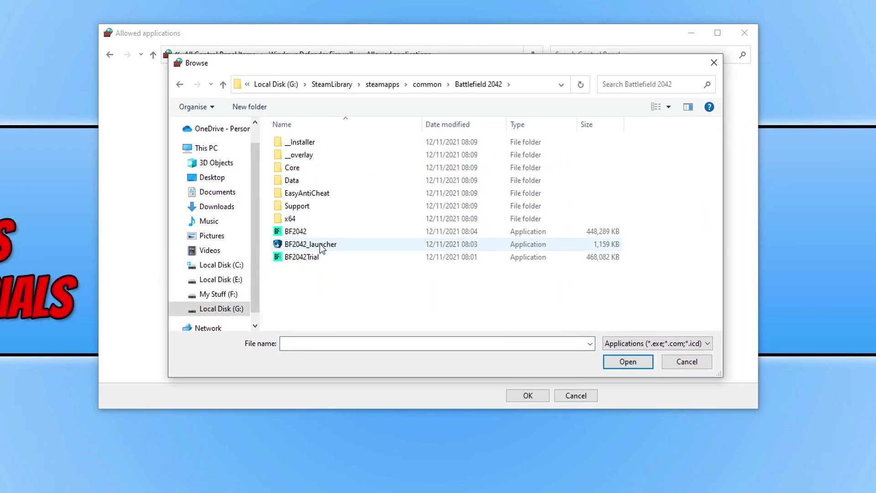
click(313, 234)
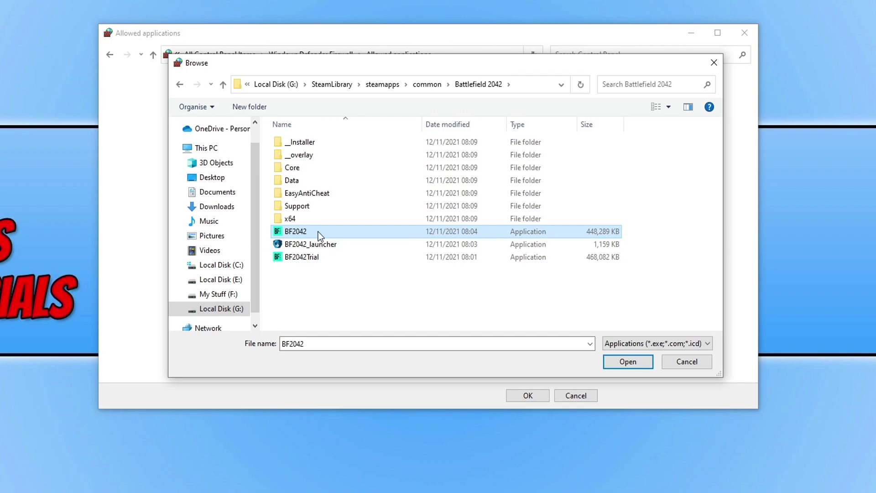
click(636, 367)
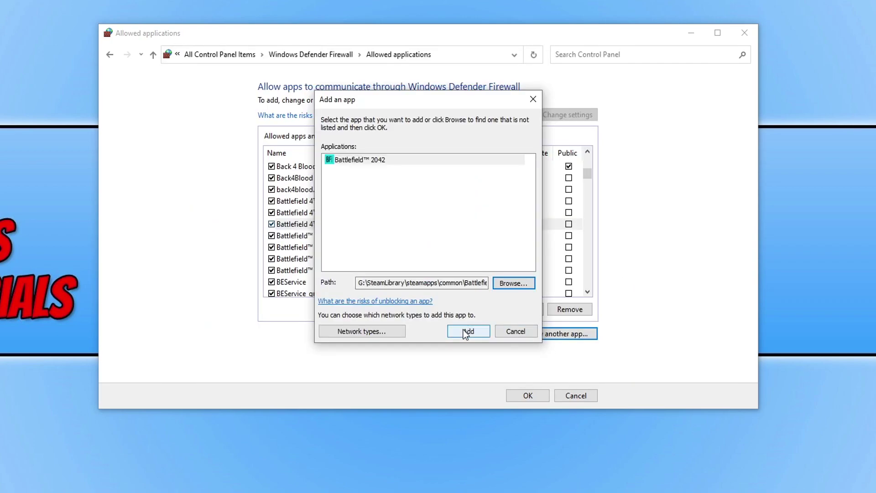
click(512, 333)
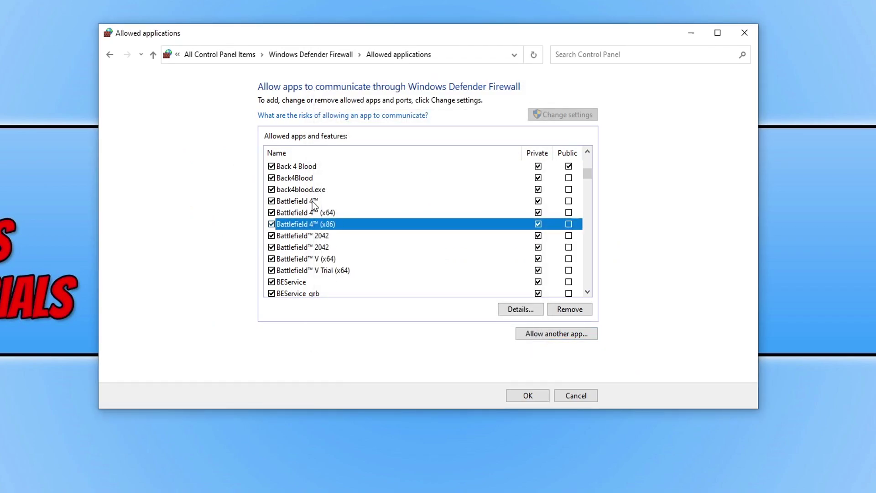
Find Origin in the allowed apps list and check that private network access is enabled for it.
click(333, 202)
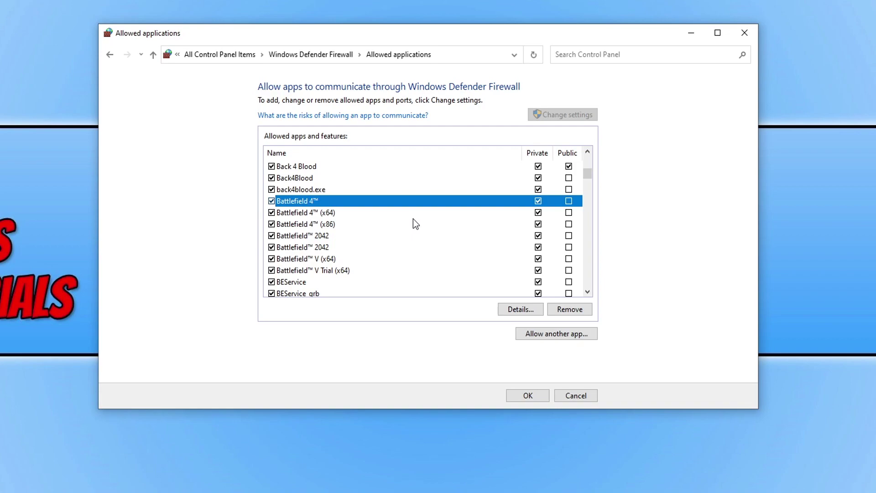
key(o)
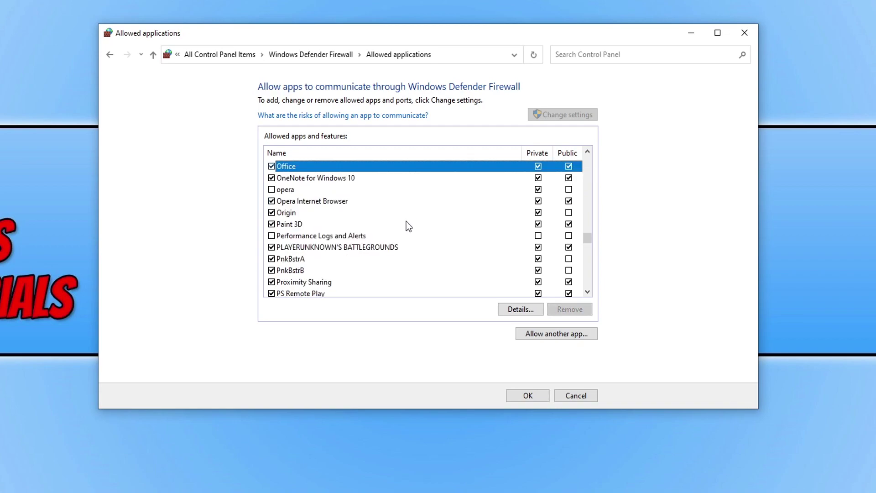
click(317, 211)
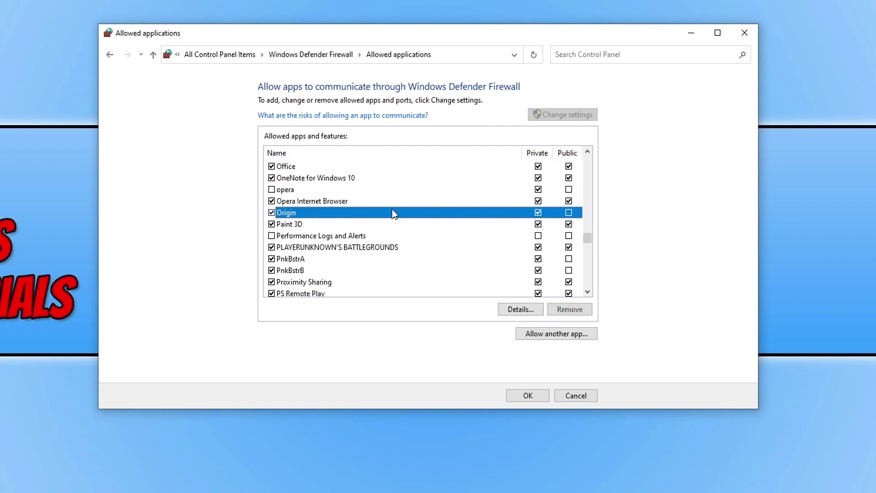
click(538, 212)
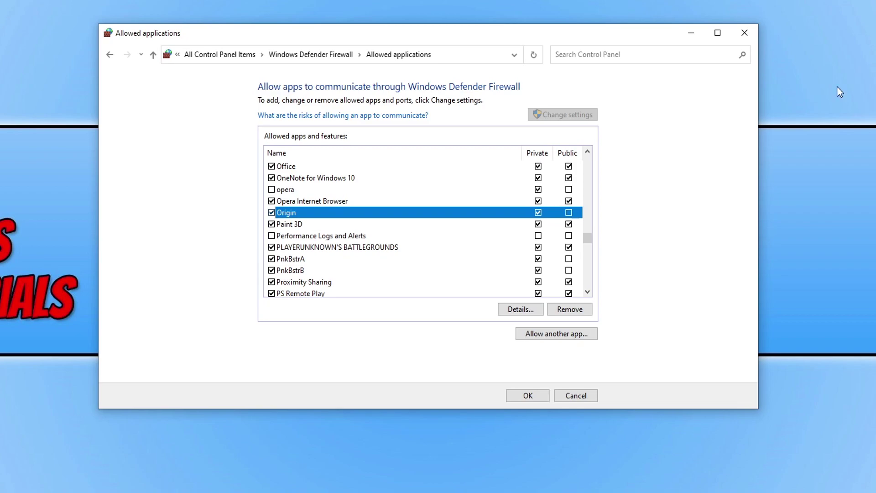
Find Steam in the allowed apps list, check its private and public network access, and close the firewall window.
click(336, 201)
key(s)
click(340, 224)
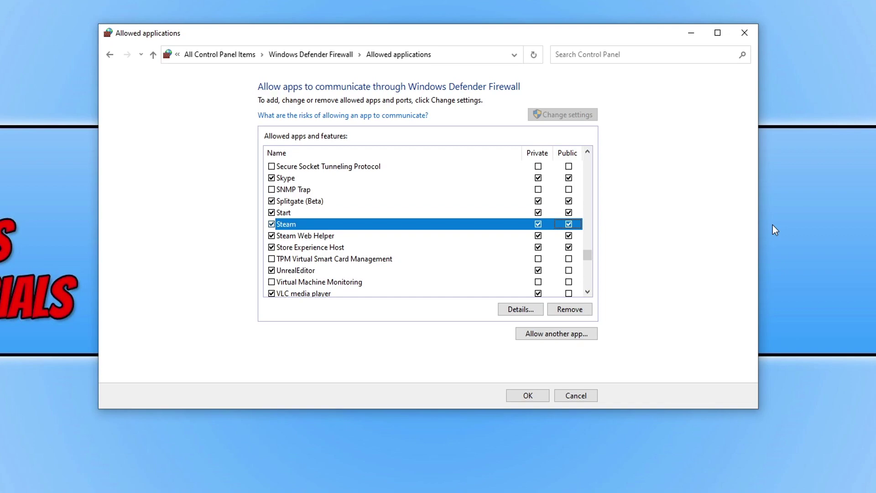
click(739, 34)
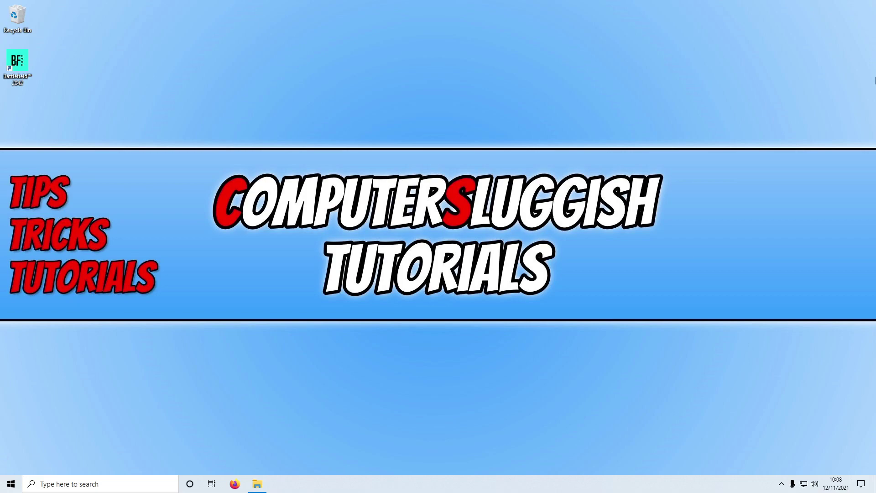
Run EasyAntiCheat_Setup from the Battlefield 2042 EasyAntiCheat folder, repair the service for Current (Game 609), and close the setup and folder.
mouse_move(259, 484)
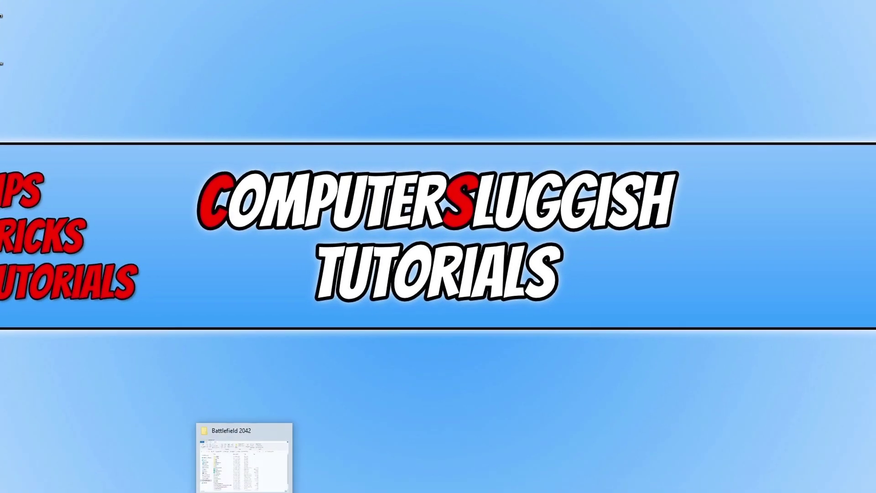
click(245, 459)
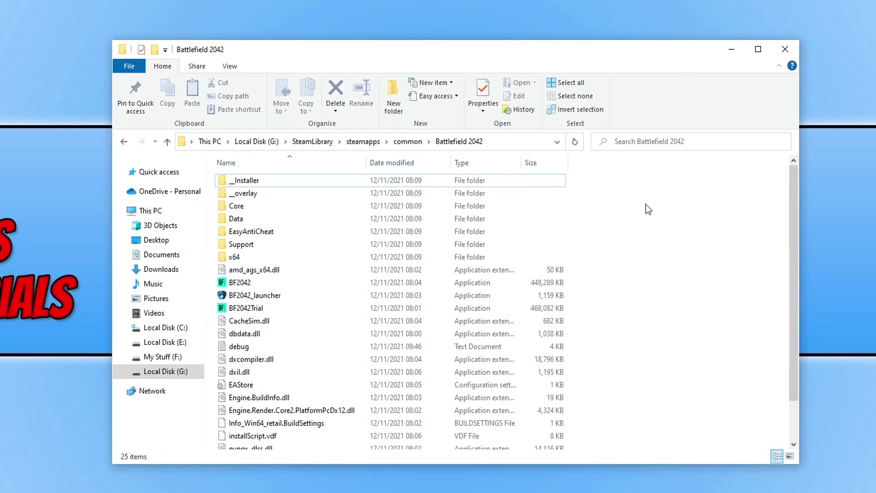
double_click(273, 231)
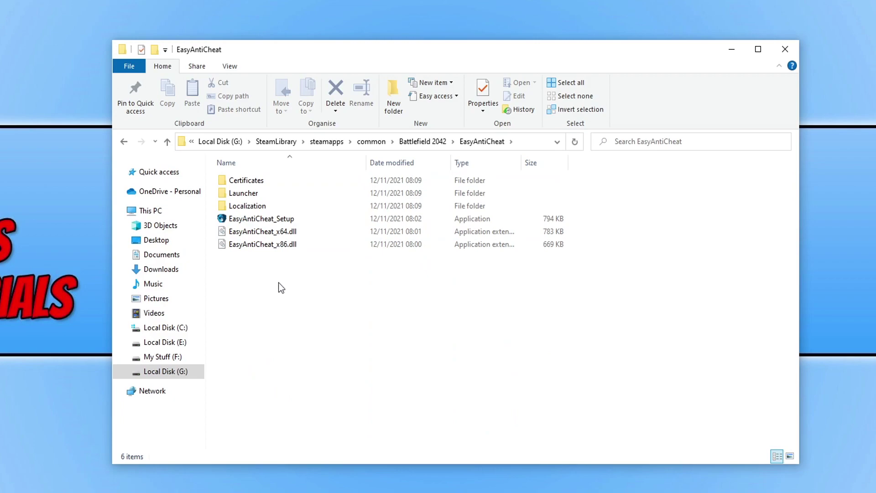
double_click(294, 218)
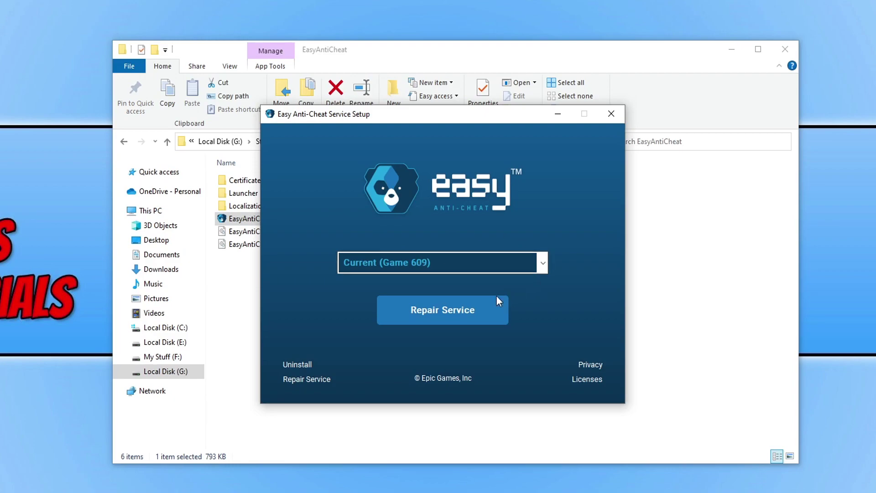
click(447, 316)
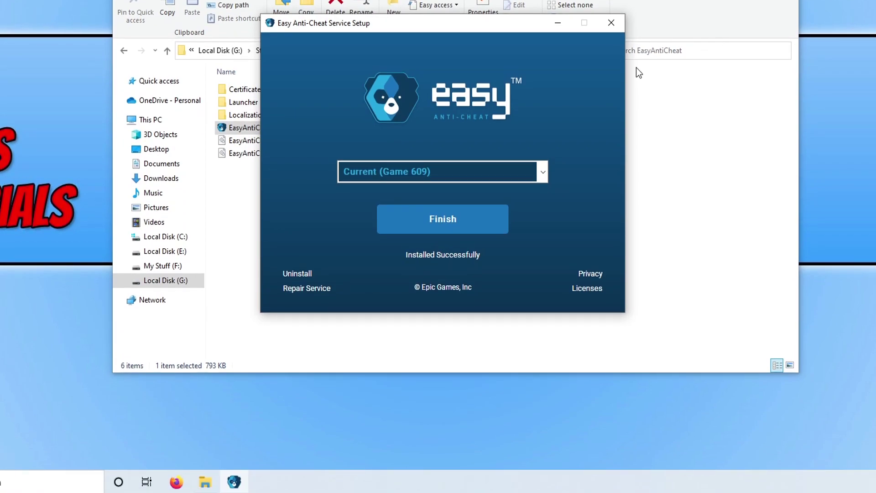
click(611, 22)
click(787, 0)
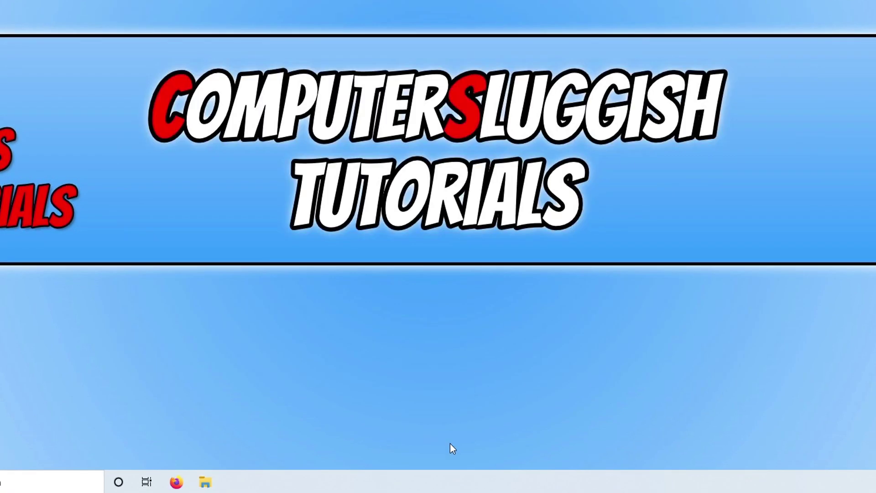
Sign out the other, disconnected user account through Task Manager's list of users, confirm it, and close Task Manager.
right_click(435, 482)
click(458, 438)
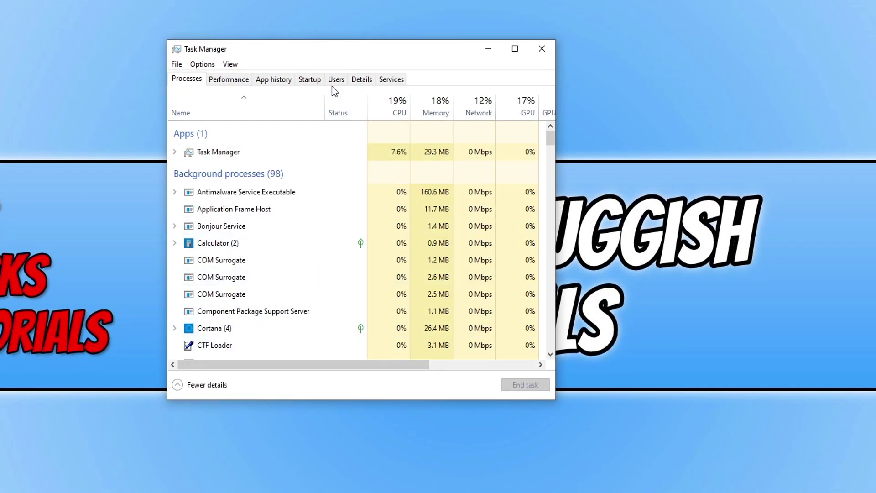
click(335, 79)
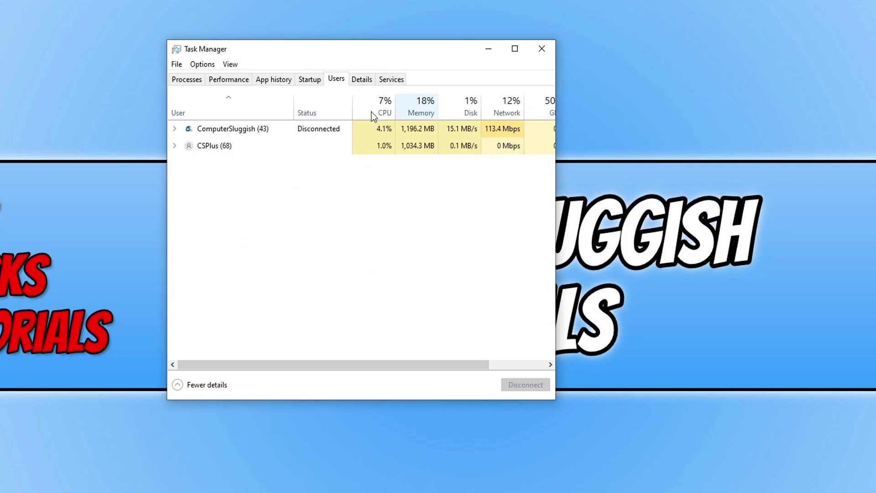
click(278, 126)
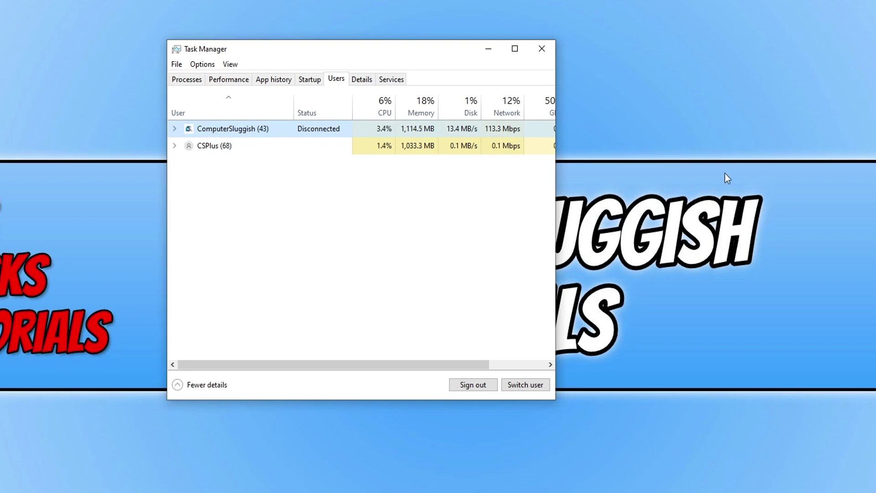
click(482, 384)
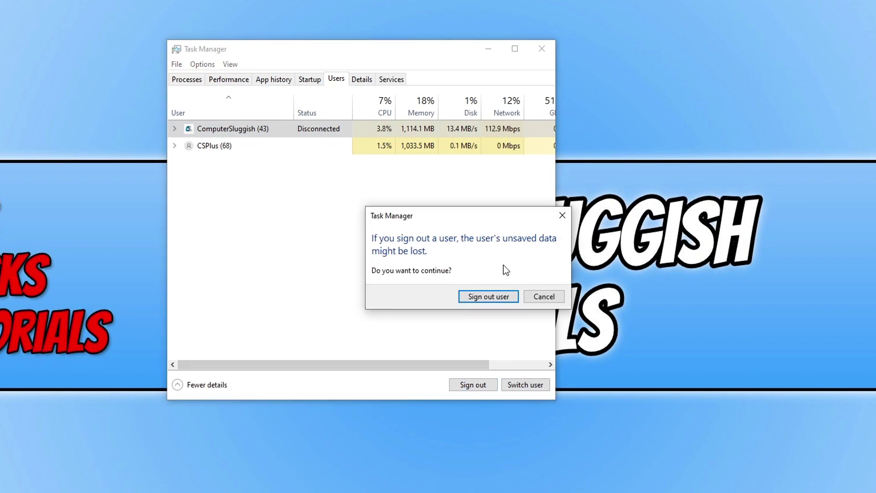
click(503, 296)
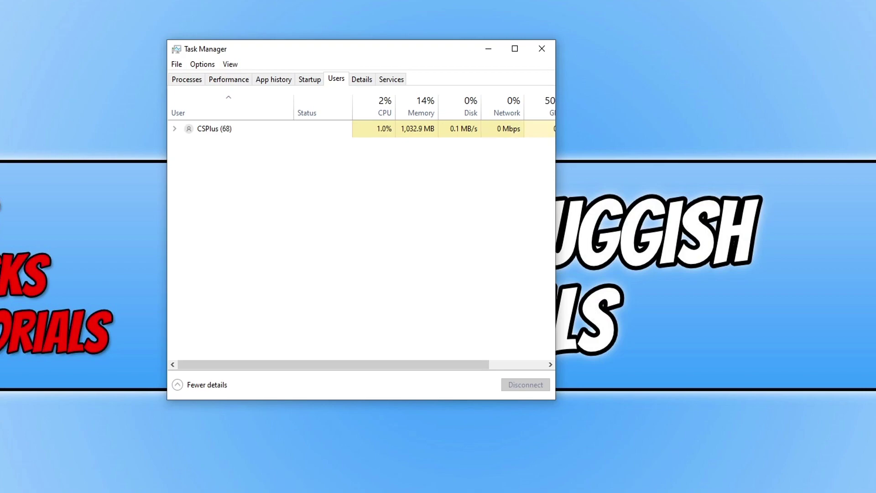
click(542, 48)
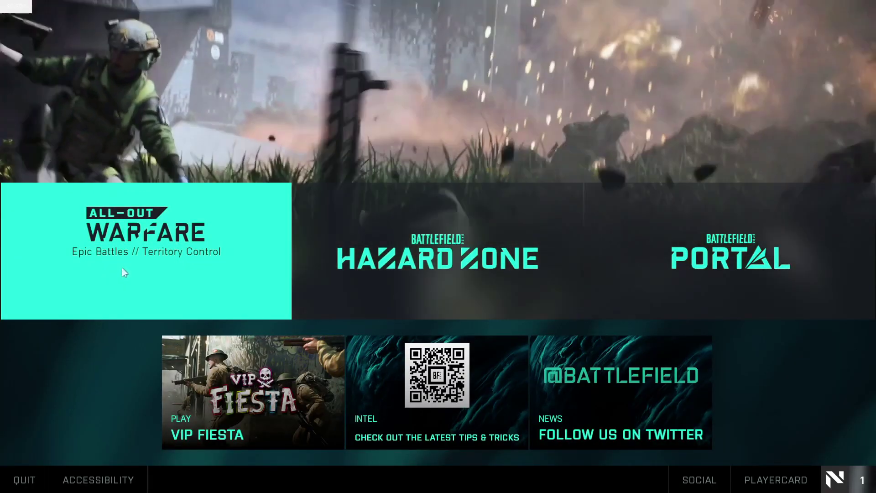
In Battlefield 2042, enter All-Out Warfare and turn off Cross-Play in the general options.
click(122, 267)
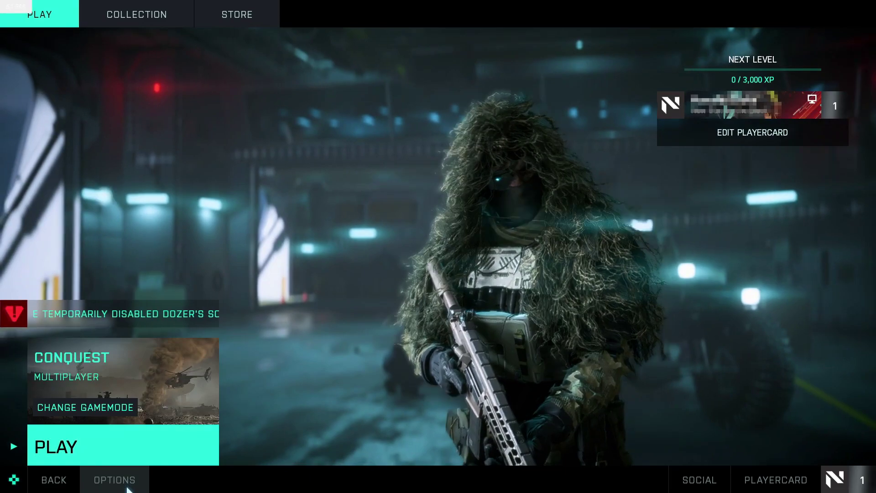
click(114, 480)
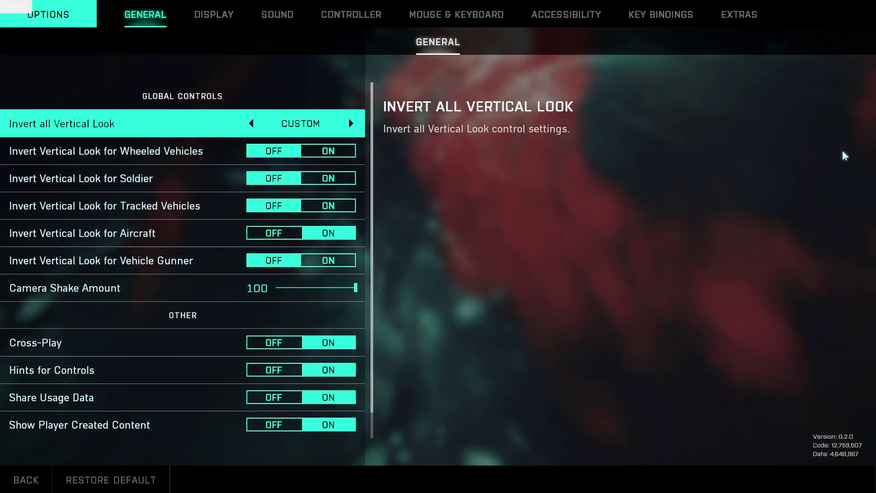
click(281, 348)
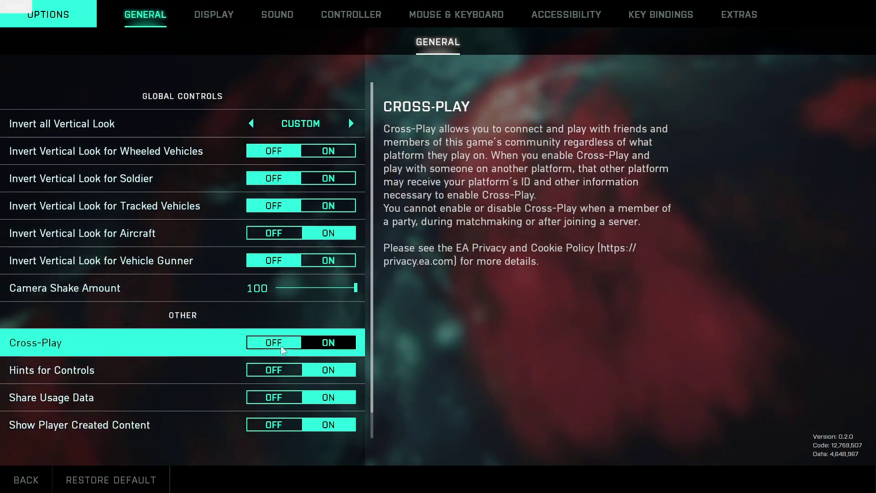